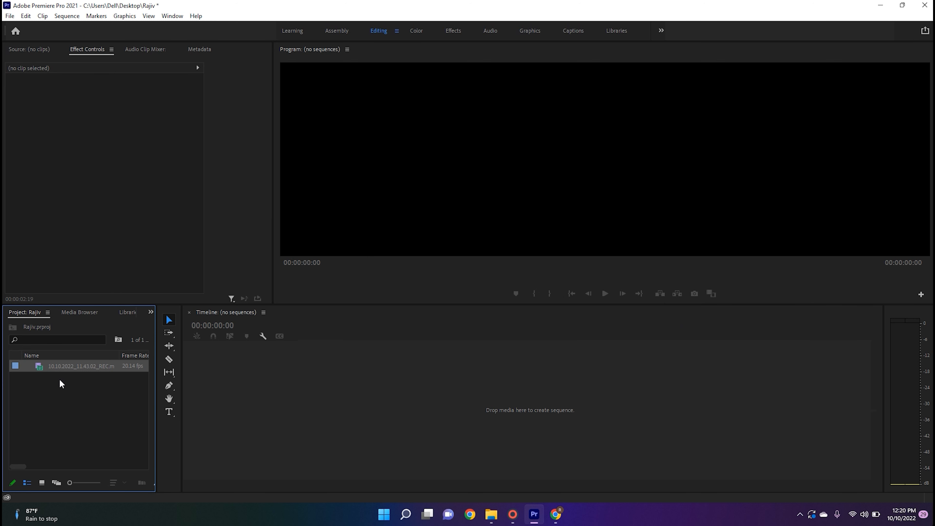
- Create a sequence from the 10.10.2022_11.43.02_REC clip by placing it in the empty timeline
{"action": "left_click_drag", "start_coordinate": [39, 369], "coordinate": [328, 377]}
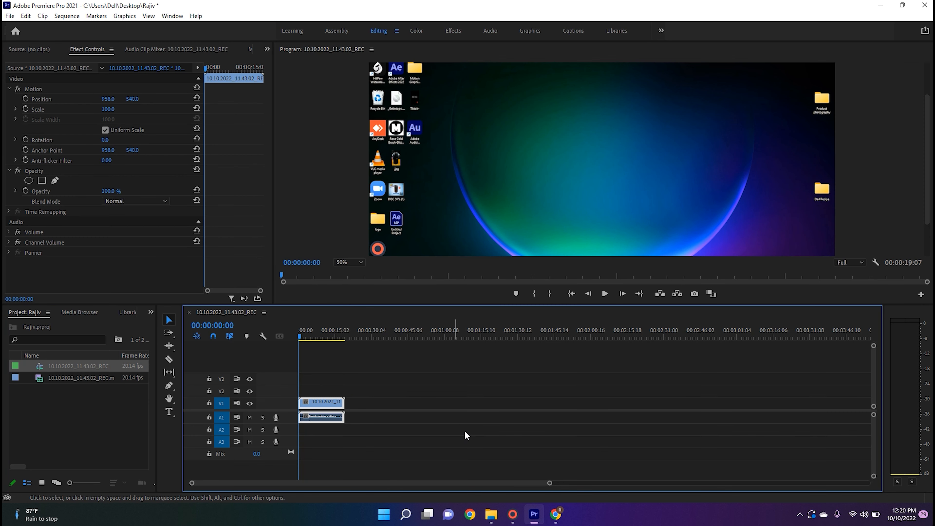
{"action": "key", "text": "equal"}
{"action": "key", "text": "equal"}
{"action": "key", "text": "equal"}
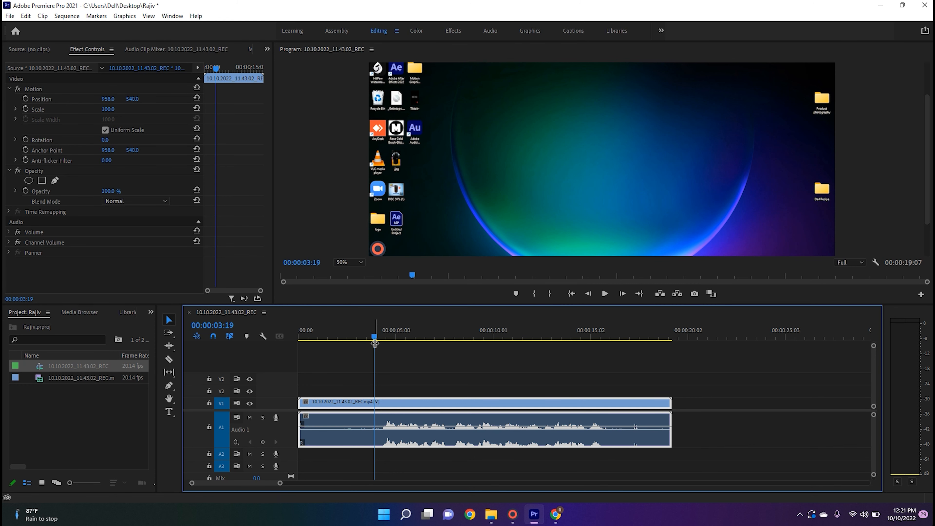
- Play parts of the recording in the timeline and check which editing commands are offered for the clip
{"action": "left_click_drag", "start_coordinate": [381, 335], "coordinate": [486, 344]}
{"action": "key", "text": "space"}
{"action": "key", "text": "space"}
{"action": "left_click", "coordinate": [545, 371]}
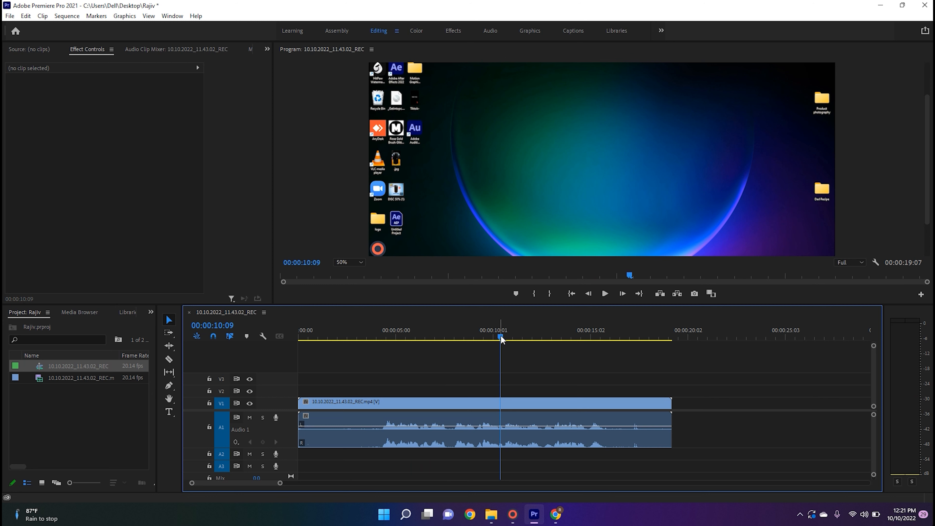
{"action": "left_click_drag", "start_coordinate": [501, 340], "coordinate": [444, 338]}
{"action": "left_click", "coordinate": [497, 377]}
{"action": "left_click", "coordinate": [510, 422]}
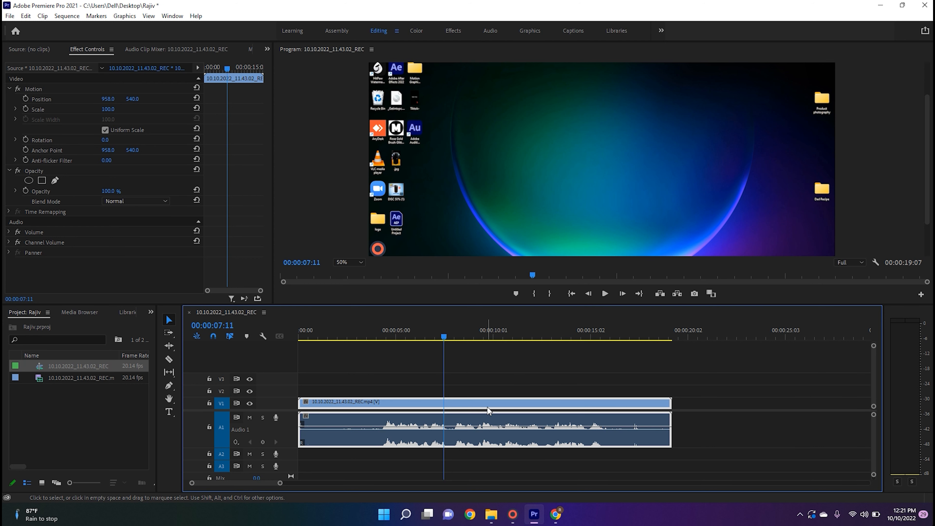
{"action": "right_click", "coordinate": [481, 413]}
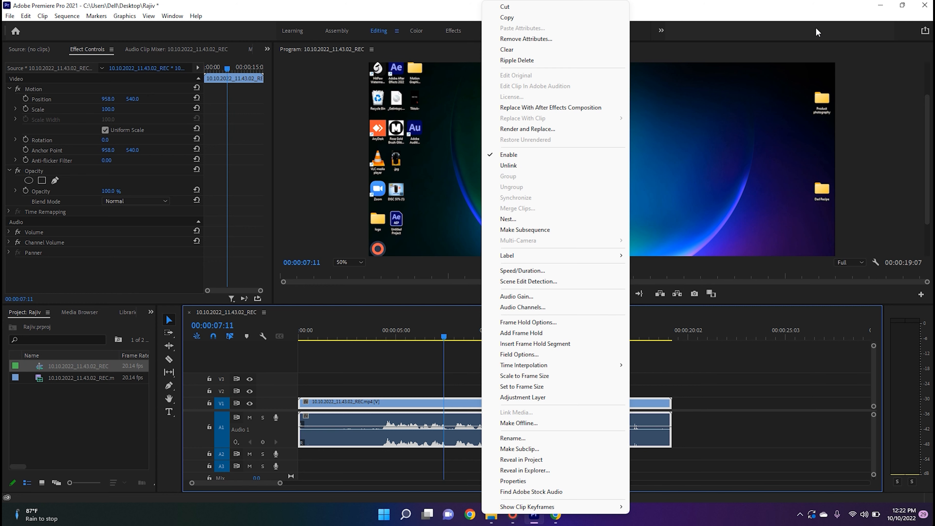
- Switch to Adobe Audition and open the 10.10.2022_11.43.02_REC video from the Desktop
{"action": "left_click", "coordinate": [884, 7]}
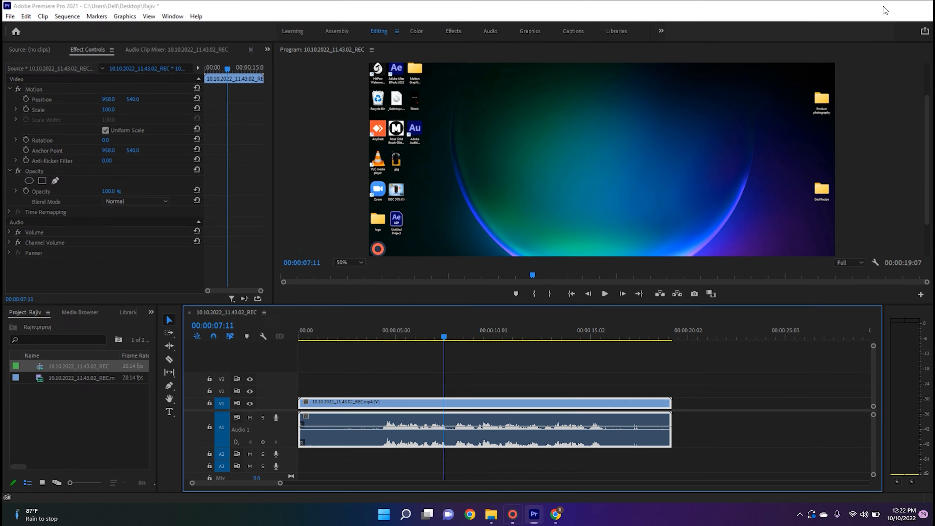
{"action": "left_click", "coordinate": [101, 199]}
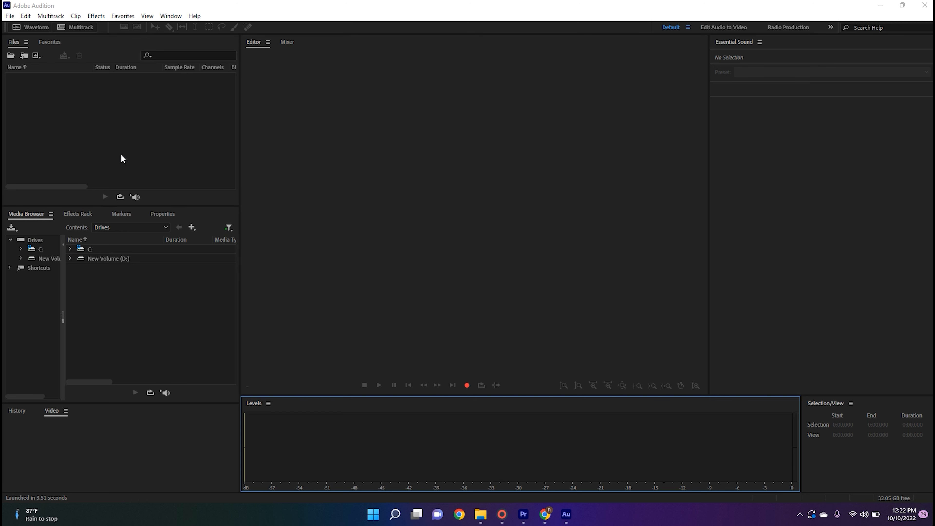
{"action": "left_click", "coordinate": [117, 141]}
{"action": "double_click", "coordinate": [117, 142]}
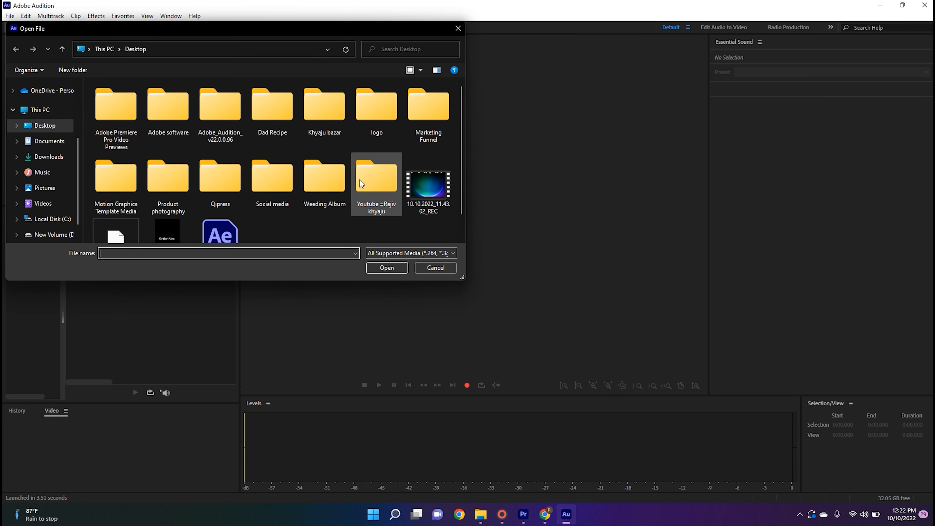
{"action": "left_click", "coordinate": [418, 183]}
{"action": "left_click", "coordinate": [389, 263]}
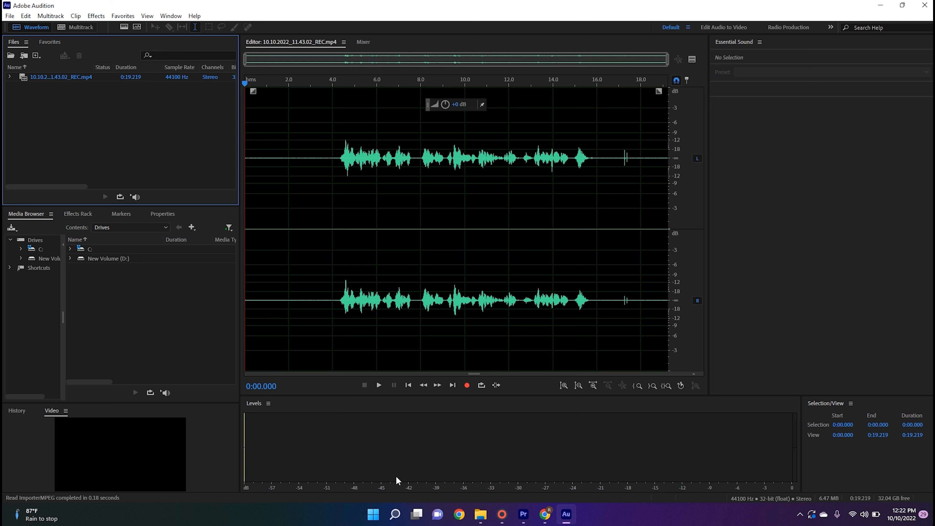
- Play the untreated recording, including the speech from about 3.7 s, and watch its audio levels
{"action": "left_click", "coordinate": [773, 411]}
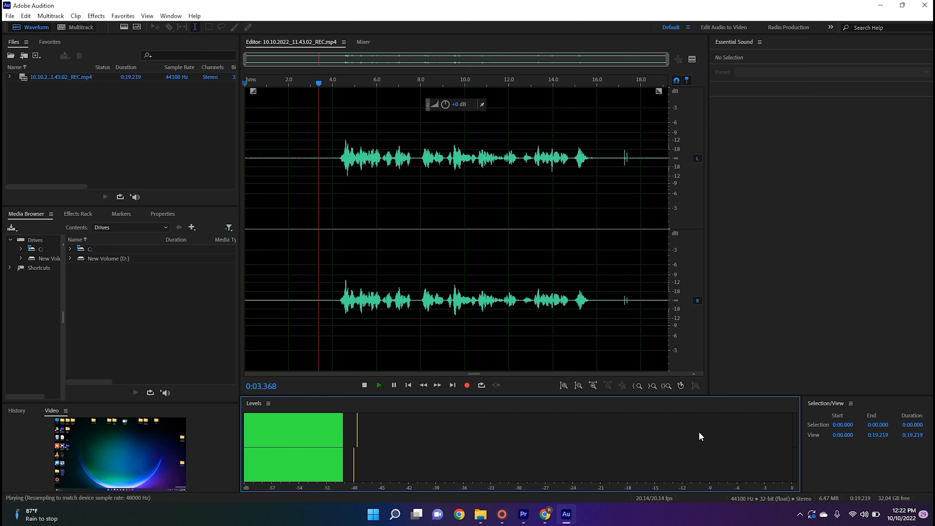
{"action": "key", "text": "space"}
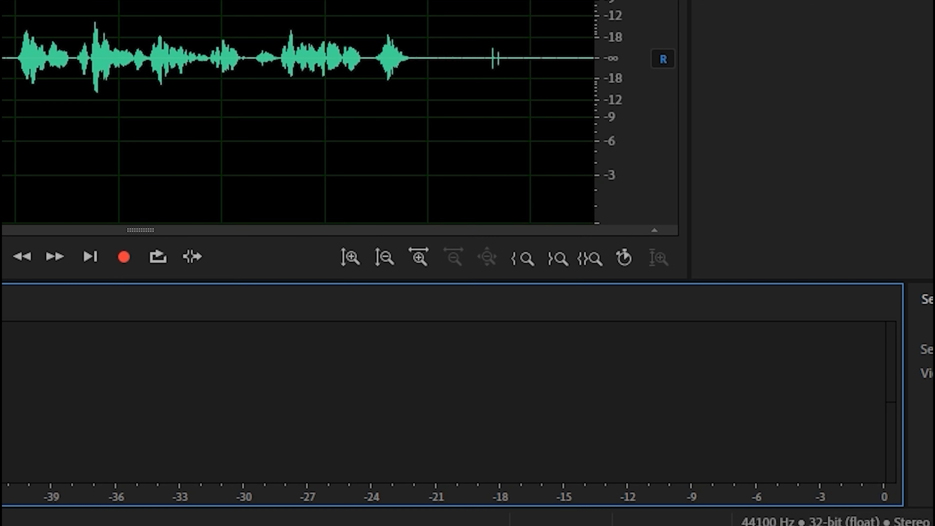
{"action": "left_click", "coordinate": [7, 147]}
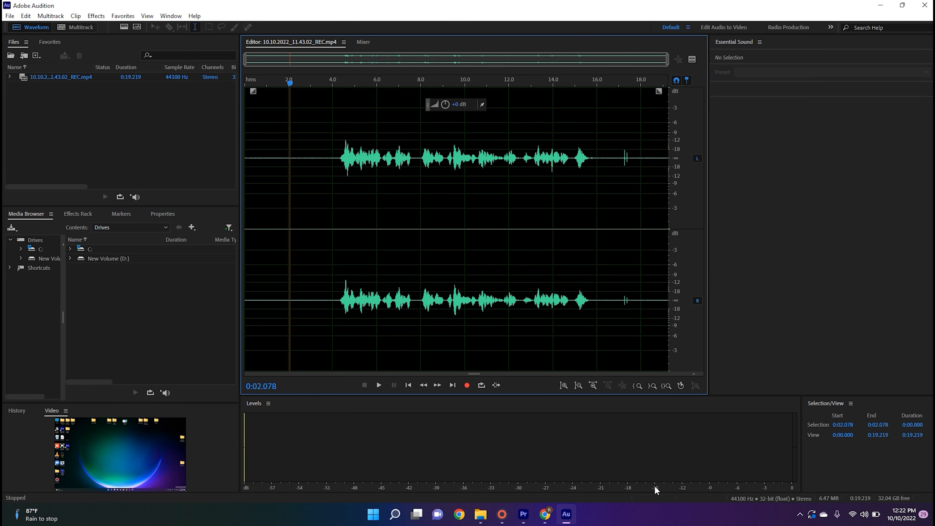
{"action": "left_click", "coordinate": [656, 482]}
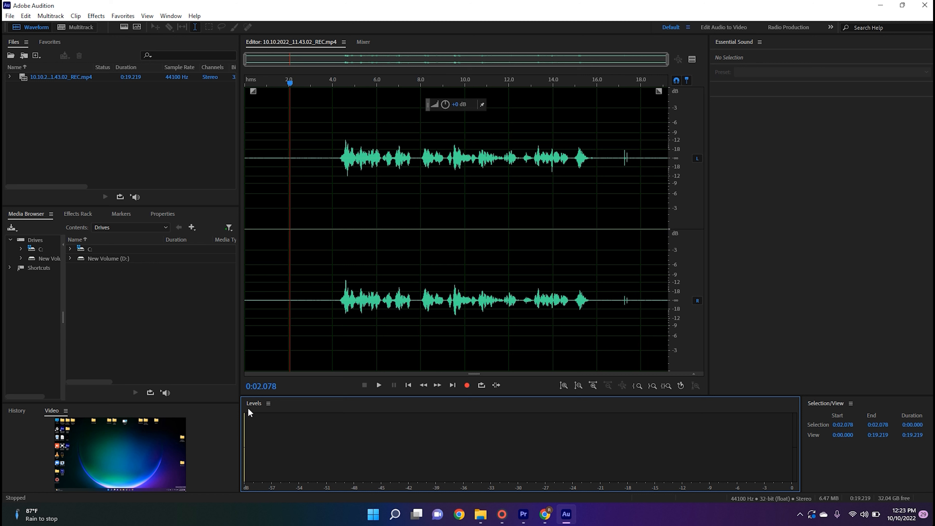
{"action": "left_click_drag", "start_coordinate": [290, 82], "coordinate": [326, 83]}
{"action": "key", "text": "space"}
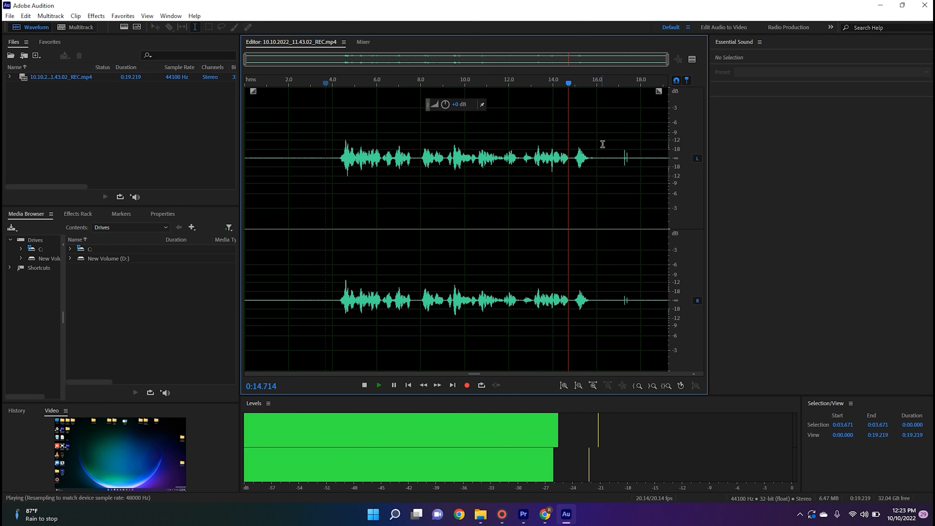
{"action": "key", "text": "space"}
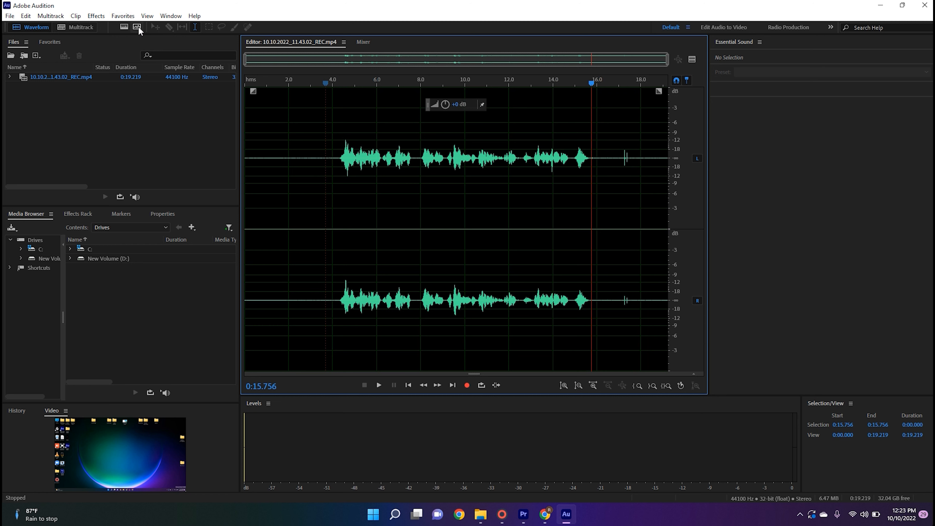
- Normalize the whole recording to -0.1 dB, accept the notice, and play the audio to check its levels
{"action": "left_click", "coordinate": [123, 16]}
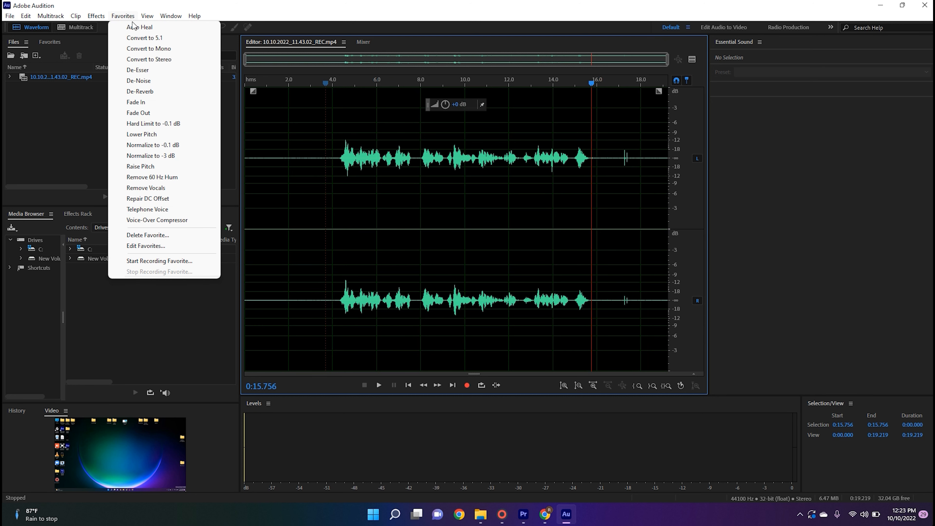
{"action": "left_click", "coordinate": [156, 146]}
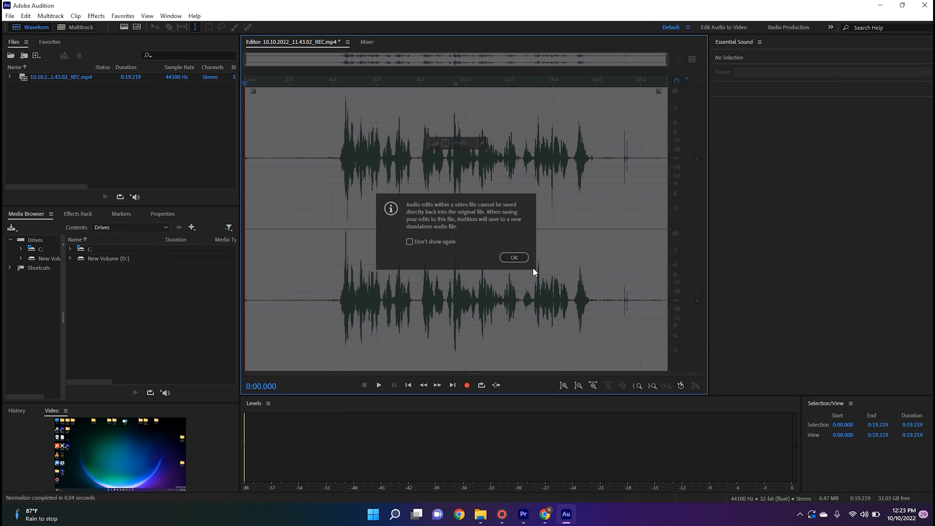
{"action": "left_click", "coordinate": [515, 258]}
{"action": "key", "text": "space"}
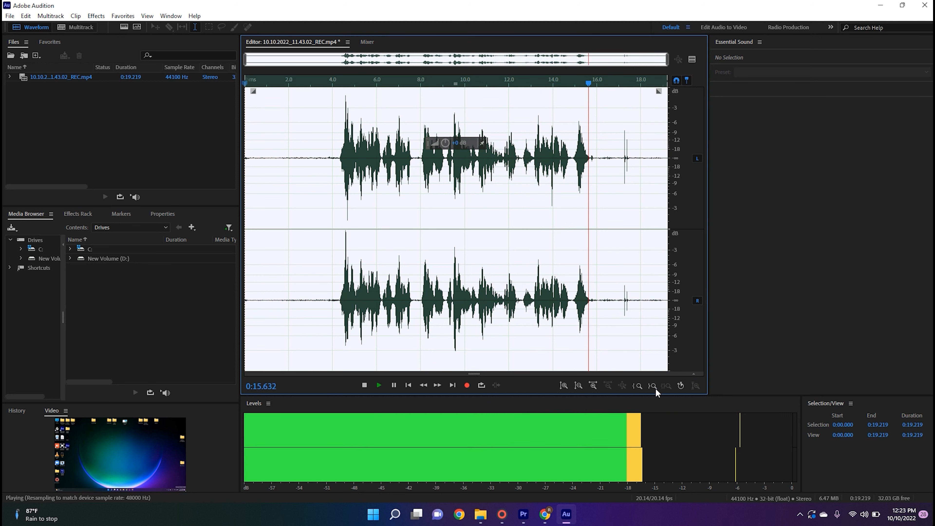
{"action": "key", "text": "space"}
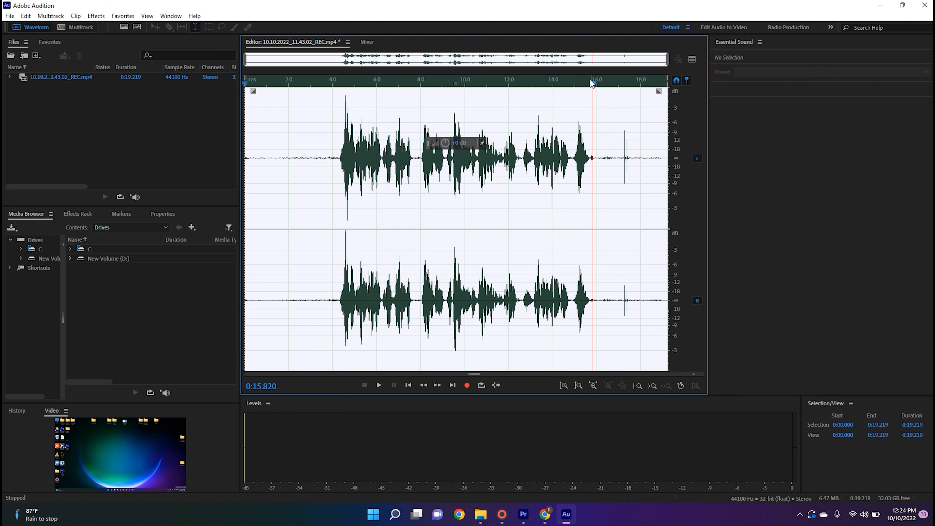
- Undo the normalization and redo it to compare the waveform before and after
{"action": "left_click_drag", "start_coordinate": [591, 82], "coordinate": [348, 83]}
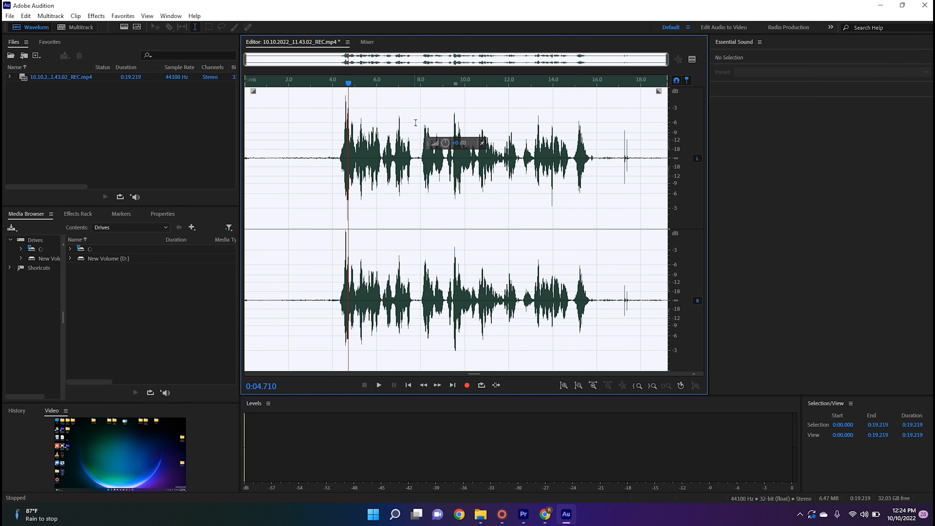
{"action": "key", "text": "ctrl+z"}
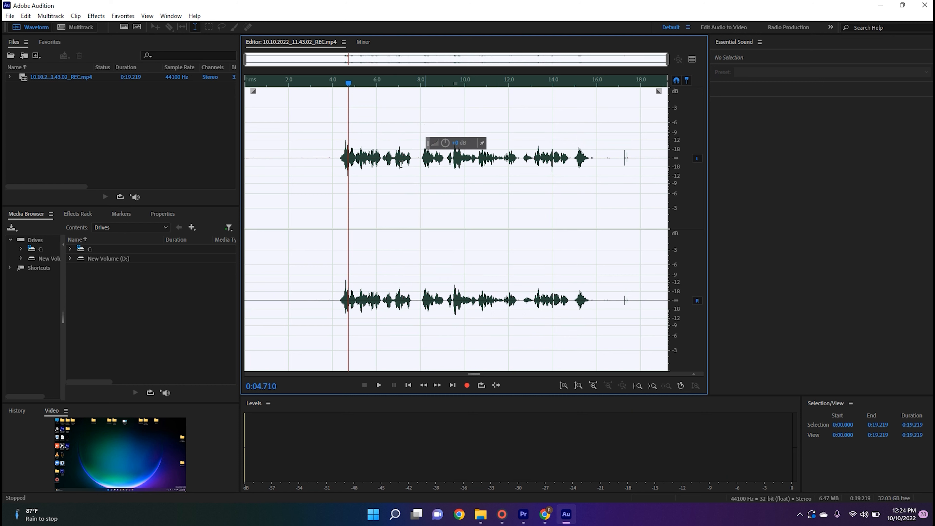
{"action": "key", "text": "ctrl+shift+z"}
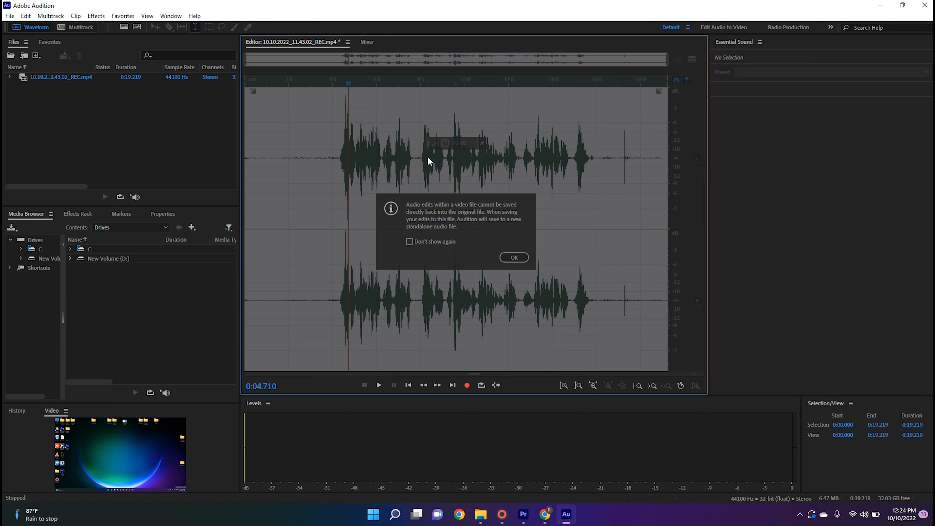
{"action": "left_click", "coordinate": [514, 258]}
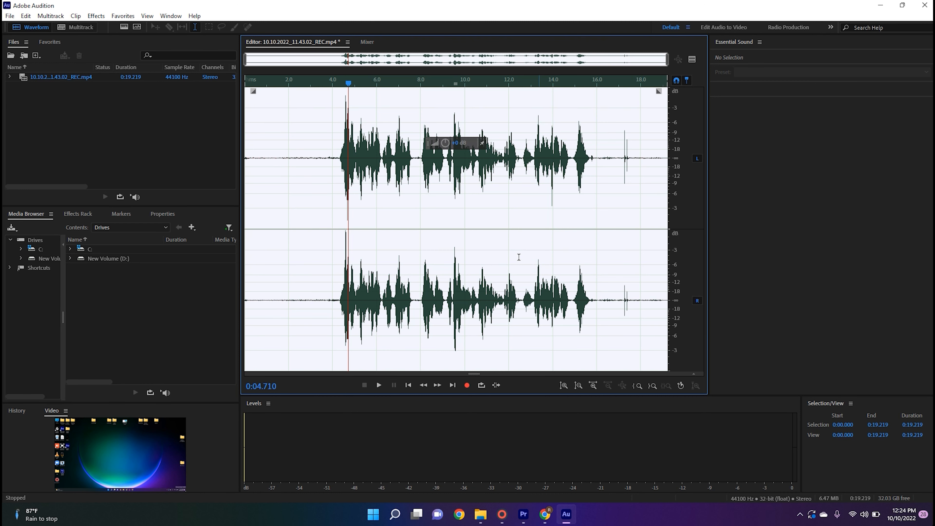
- Apply the Dynamics effect with only the compressor on: threshold -22 dB, ratio 4, attack 1 ms, release 50 ms; play from about 4.3 s
{"action": "left_click_drag", "start_coordinate": [348, 83], "coordinate": [339, 83]}
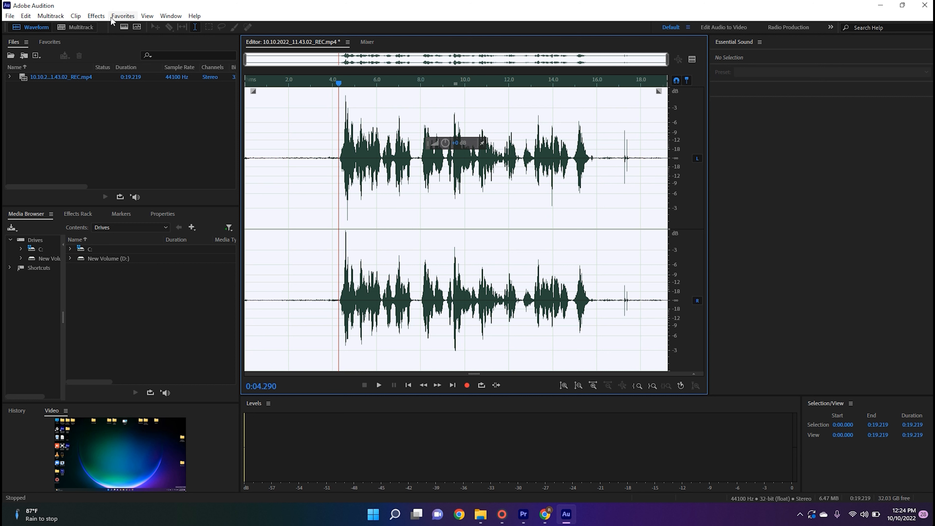
{"action": "left_click", "coordinate": [96, 16]}
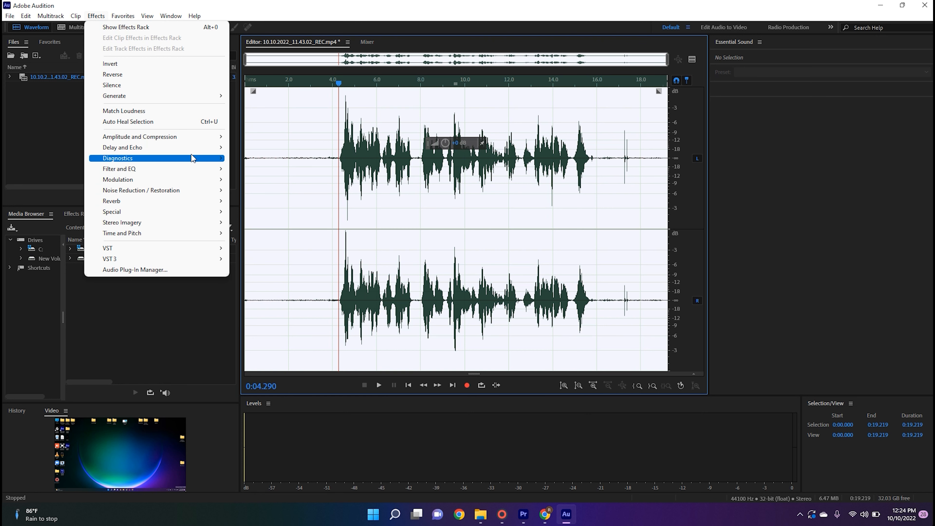
{"action": "mouse_move", "coordinate": [201, 144]}
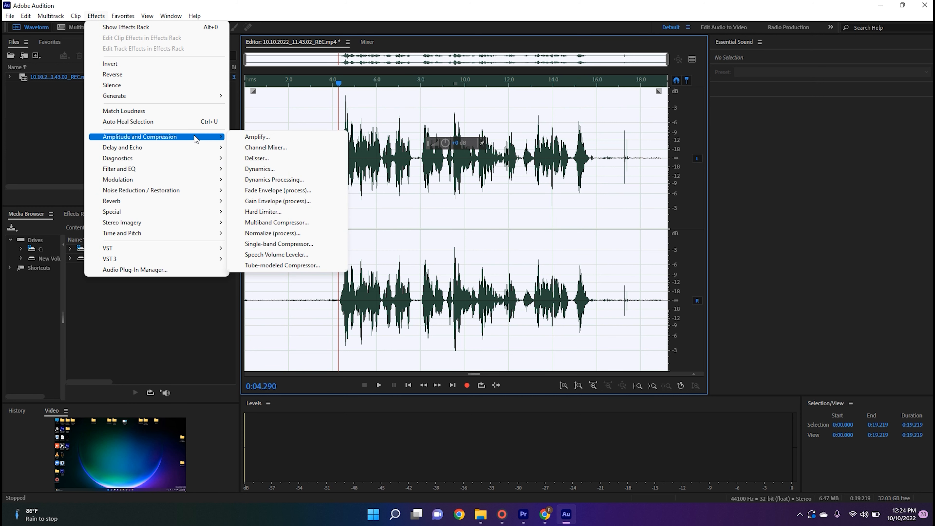
{"action": "left_click", "coordinate": [260, 169]}
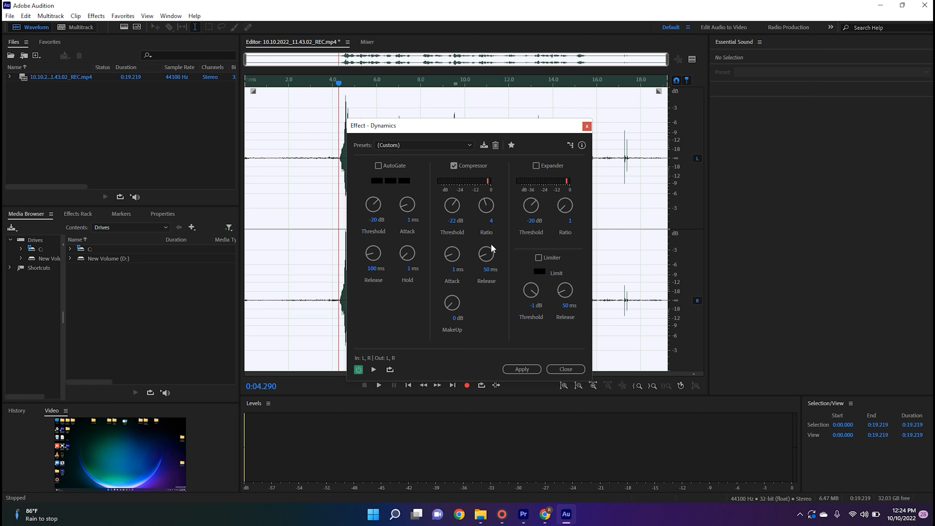
{"action": "left_click", "coordinate": [522, 369]}
{"action": "key", "text": "space"}
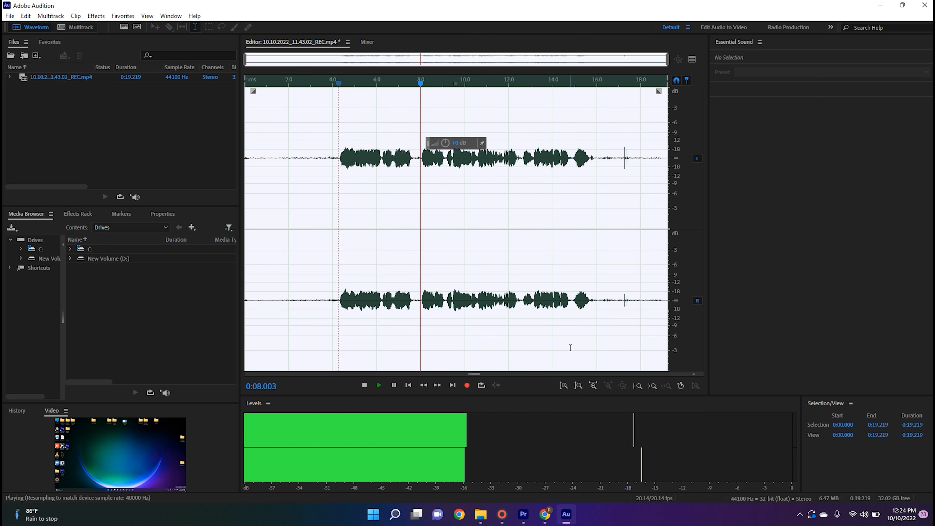
{"action": "key", "text": "space"}
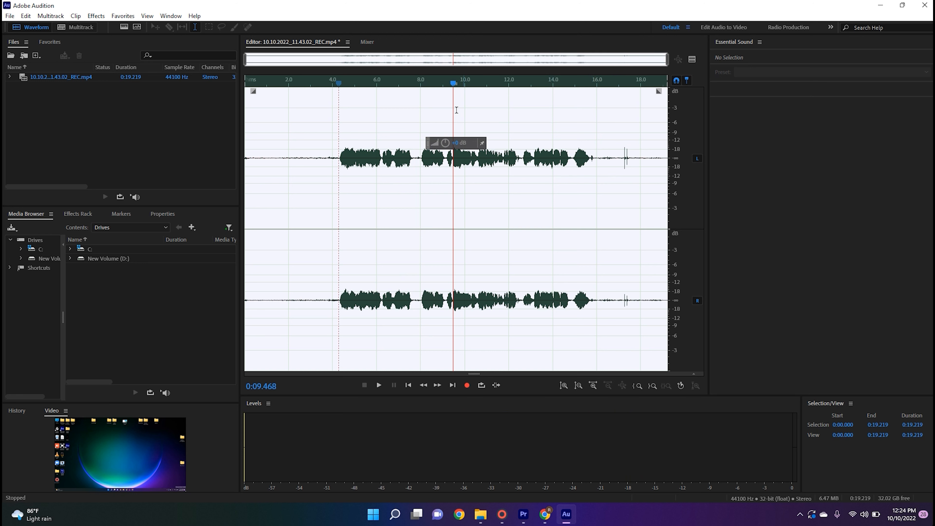
- Normalize the compressed audio to -0.1 dB and play it from about 3.8 s
{"action": "left_click", "coordinate": [123, 15]}
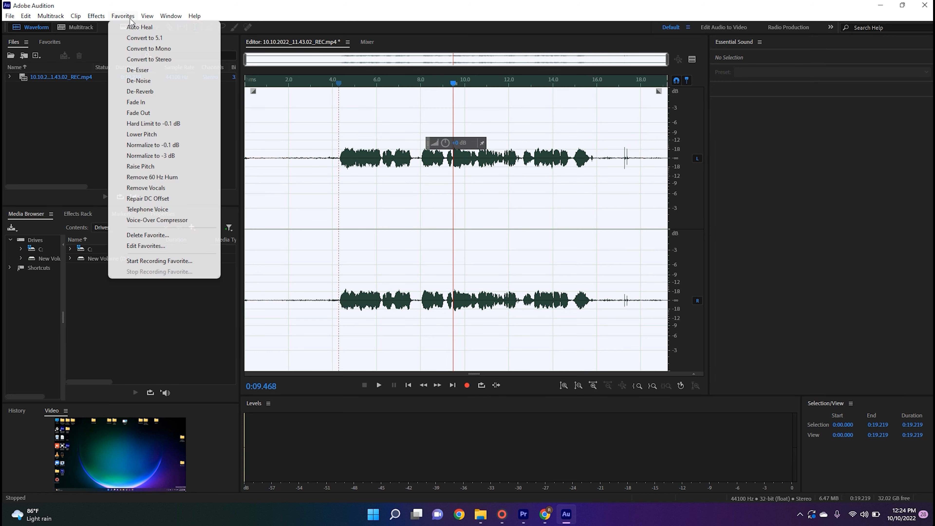
{"action": "left_click", "coordinate": [170, 146]}
{"action": "left_click_drag", "start_coordinate": [454, 84], "coordinate": [329, 90]}
{"action": "key", "text": "space"}
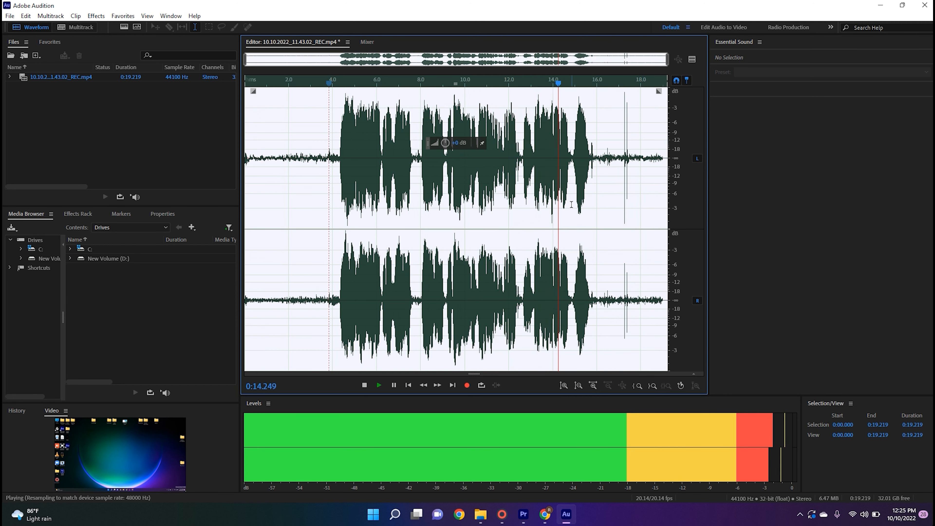
{"action": "key", "text": "space"}
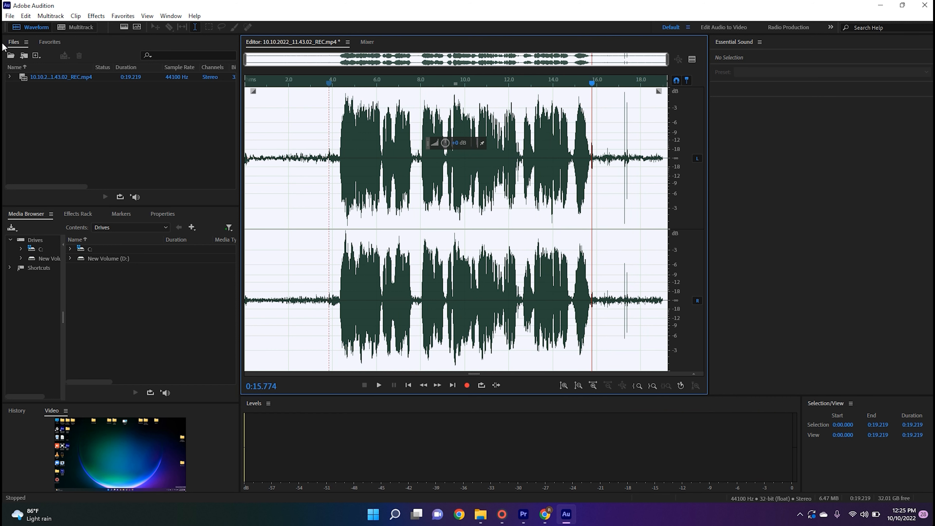
- Move the playhead to about 4.2 s and undo the last normalization
{"action": "left_click_drag", "start_coordinate": [316, 85], "coordinate": [335, 88]}
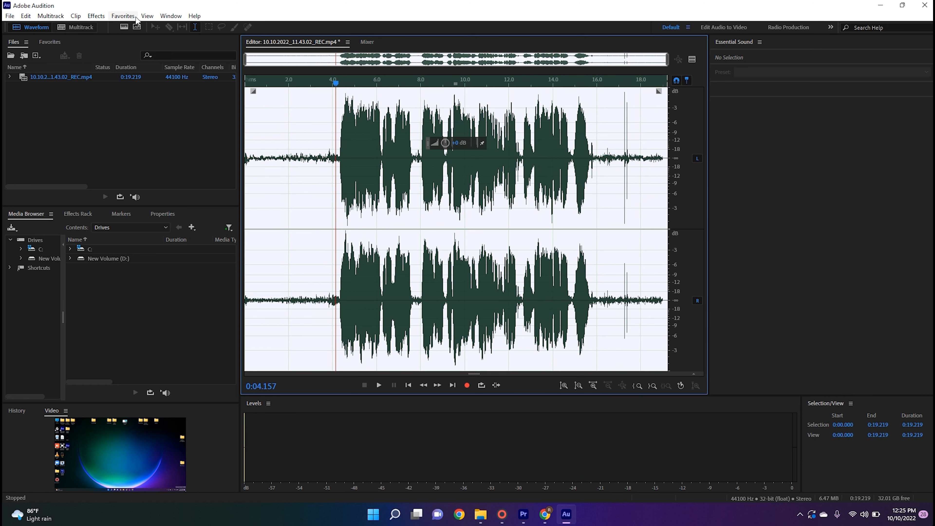
{"action": "left_click", "coordinate": [123, 16]}
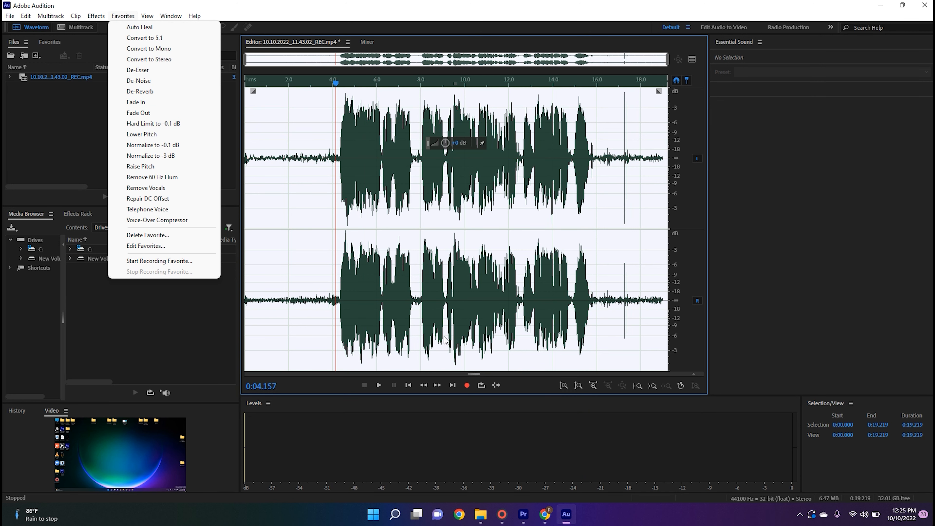
{"action": "left_click", "coordinate": [504, 409]}
{"action": "key", "text": "ctrl+z"}
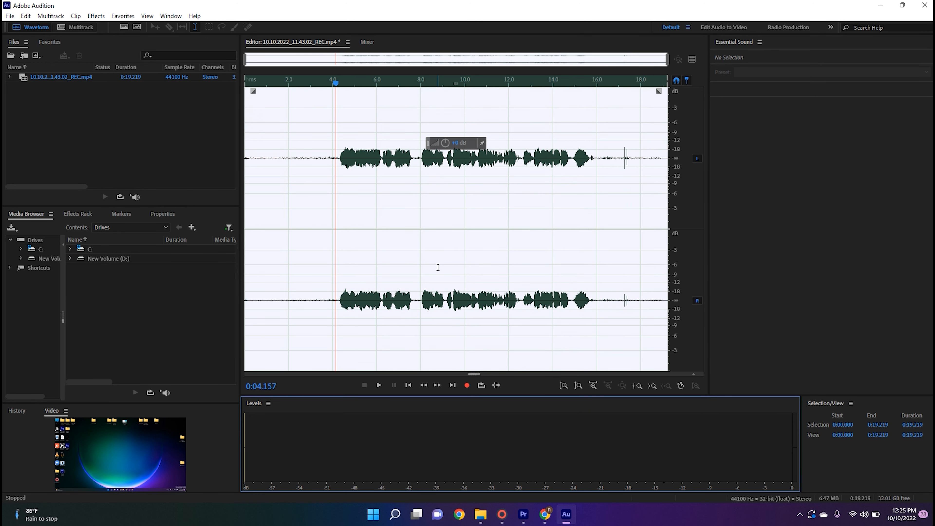
- Redo the undone normalization and play the recording from the beginning to about 3.6 s to hear the background noise
{"action": "key", "text": "ctrl+shift+z"}
{"action": "left_click_drag", "start_coordinate": [335, 83], "coordinate": [340, 85]}
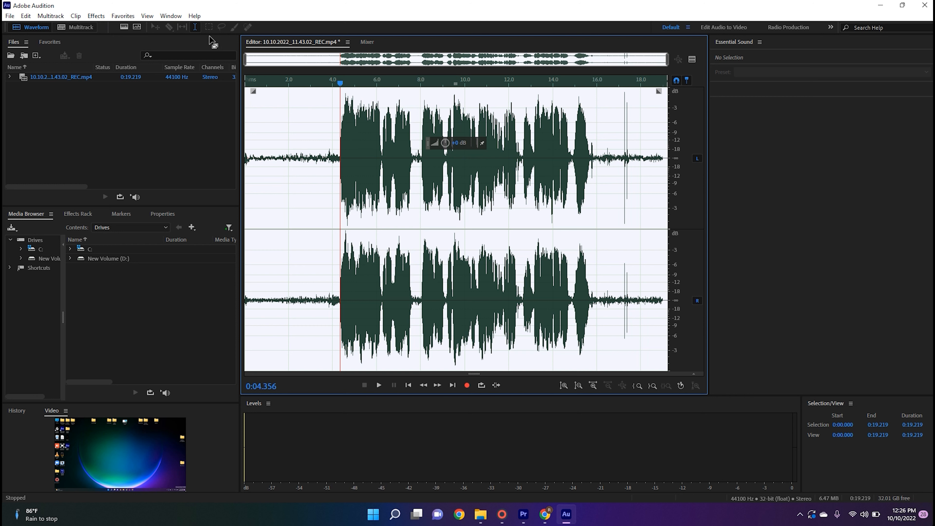
{"action": "left_click_drag", "start_coordinate": [340, 87], "coordinate": [246, 87]}
{"action": "key", "text": "space"}
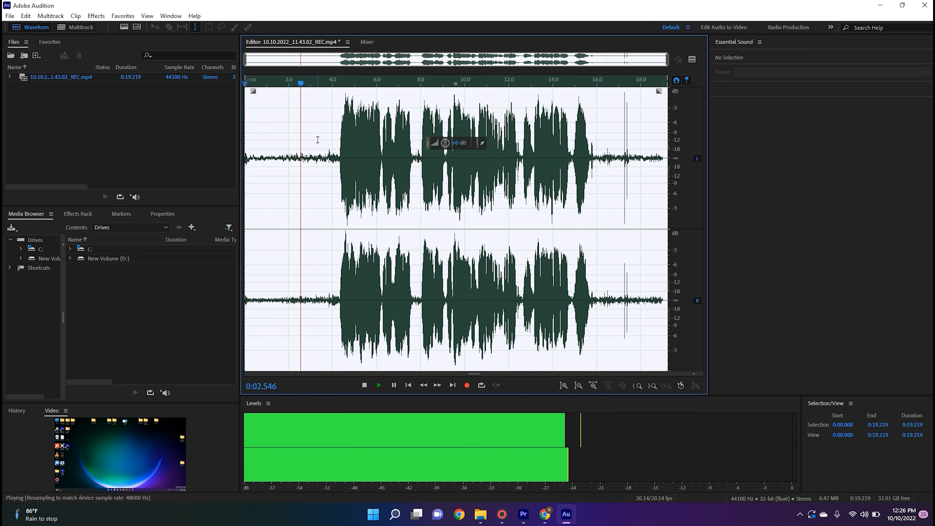
{"action": "key", "text": "space"}
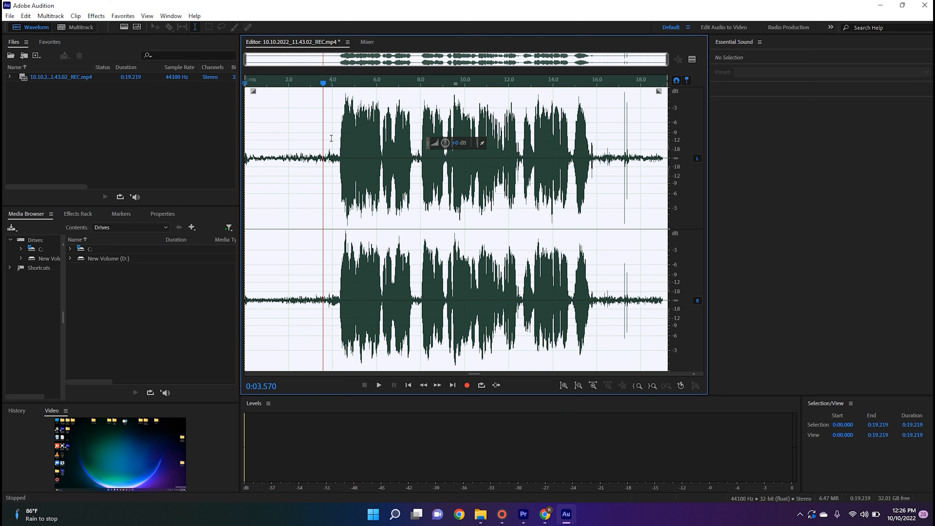
- Show the spectral frequency display and apply Adaptive Noise Reduction with the default preset to the whole recording
{"action": "left_click", "coordinate": [124, 26]}
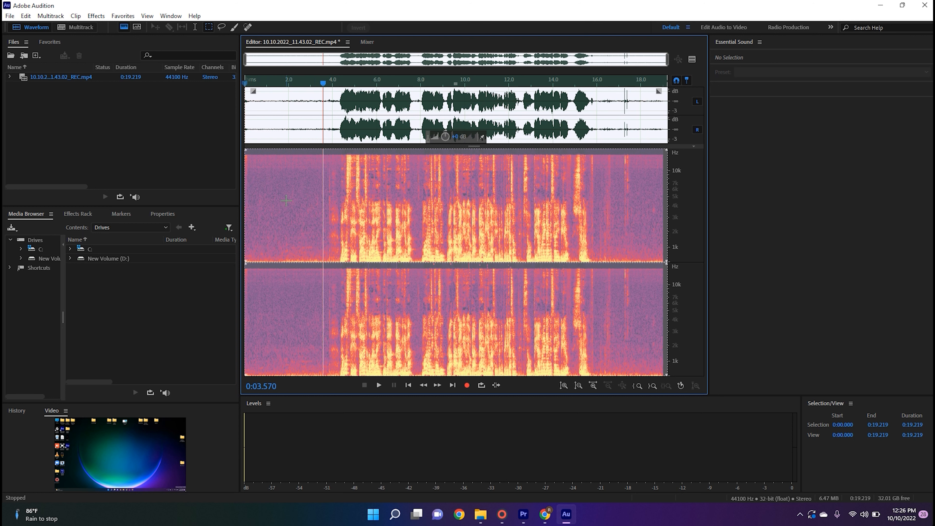
{"action": "left_click", "coordinate": [97, 15]}
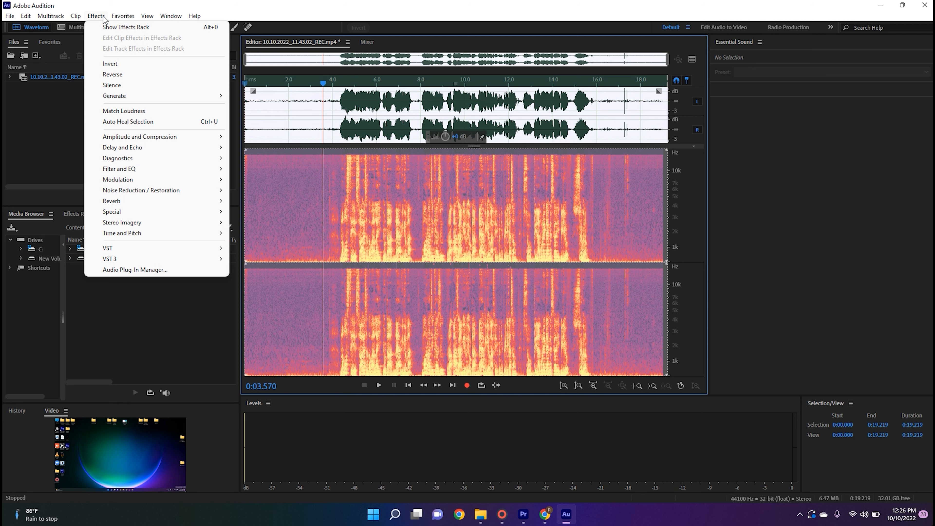
{"action": "mouse_move", "coordinate": [168, 193]}
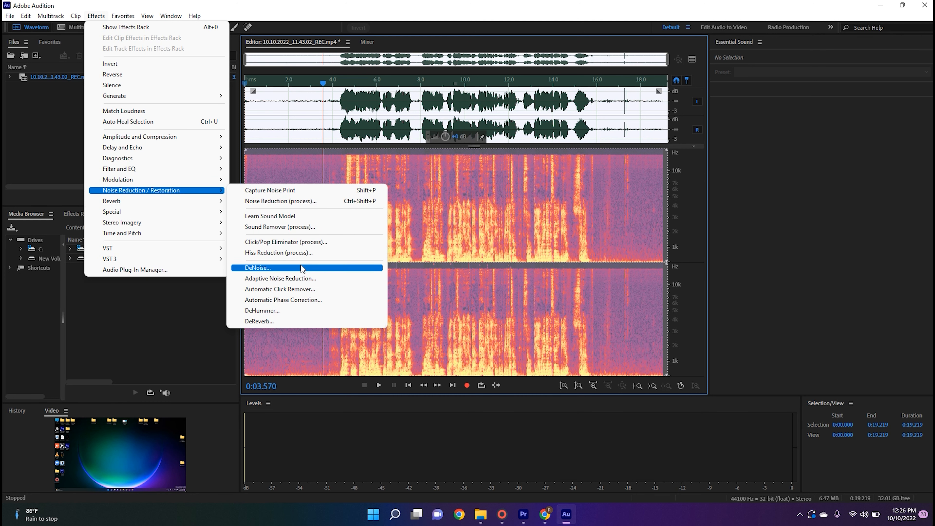
{"action": "left_click", "coordinate": [304, 280]}
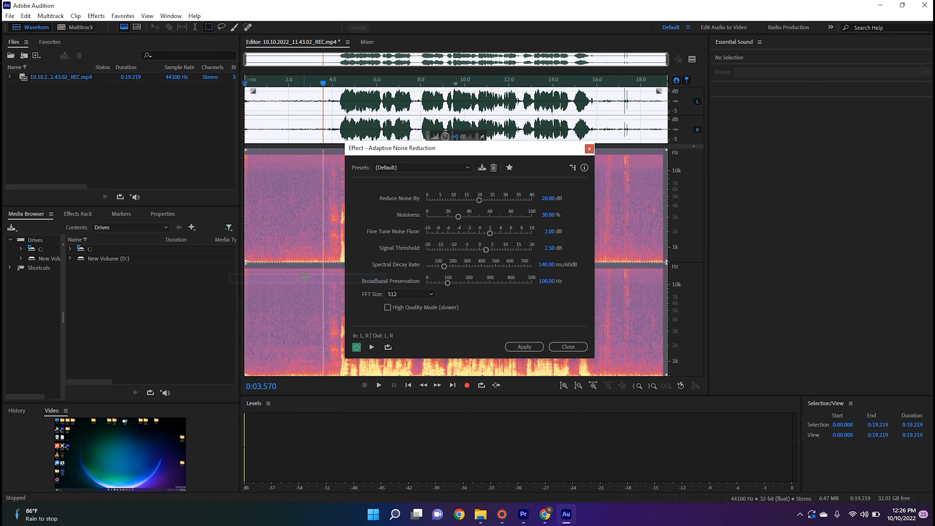
{"action": "left_click_drag", "start_coordinate": [512, 148], "coordinate": [589, 142]}
{"action": "left_click", "coordinate": [600, 338]}
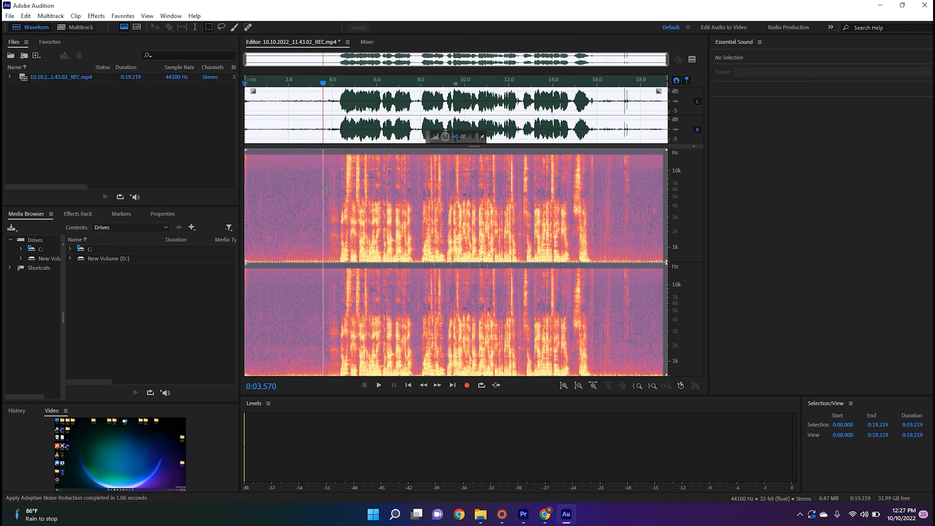
- Play the noise-reduced audio from about 1.3 s through the spoken part and stop playback after about 15 s
{"action": "left_click", "coordinate": [274, 97]}
{"action": "key", "text": "space"}
{"action": "key", "text": "space"}
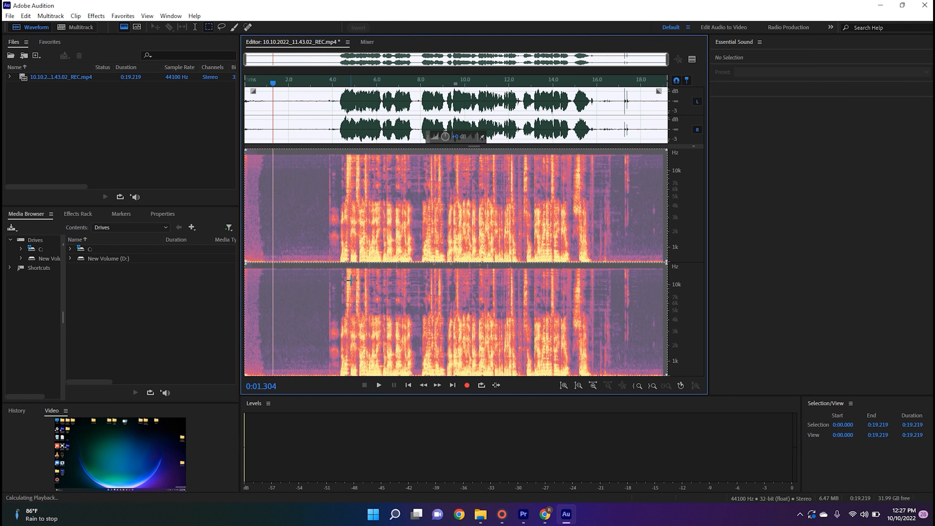
{"action": "key", "text": "space"}
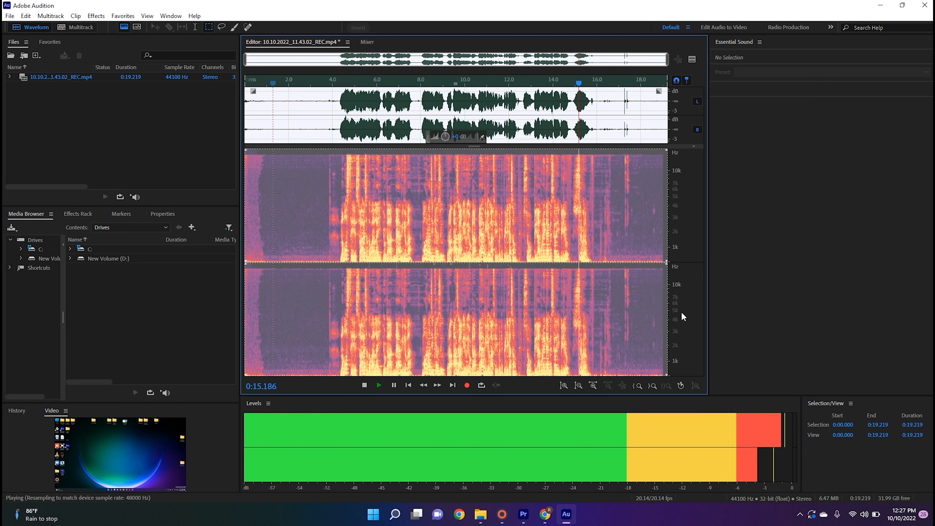
{"action": "key", "text": "space"}
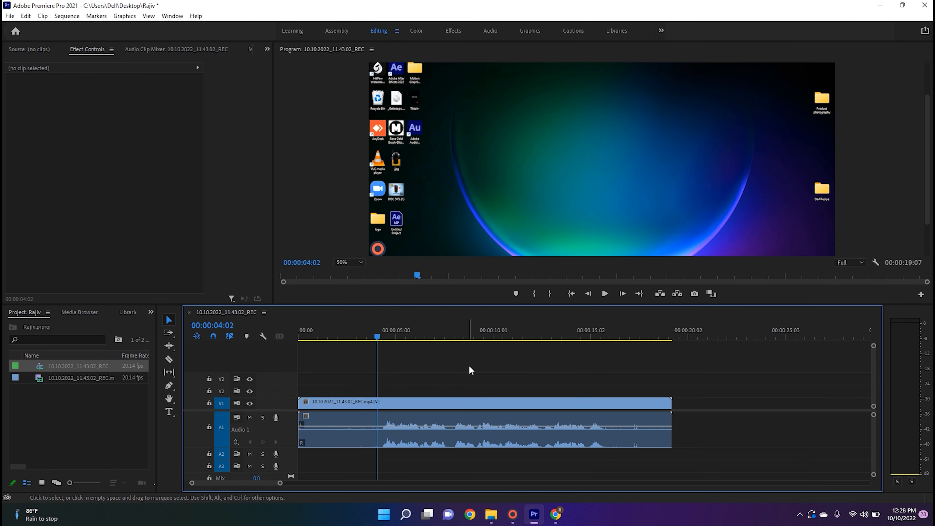